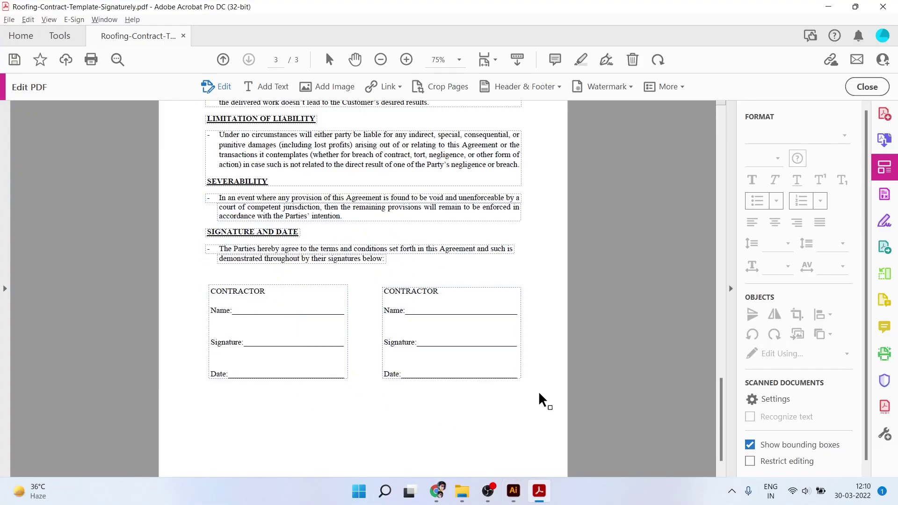
- Paste the signature into the roofing contract PDF and place it in the contractor's signature block
{"action": "scroll", "coordinate": [527, 375], "scroll_direction": "down", "scroll_amount": 1}
{"action": "key", "text": "ctrl+v"}
{"action": "mouse_move", "coordinate": [530, 198]}
{"action": "left_mouse_down"}
{"action": "mouse_move", "coordinate": [321, 311]}
{"action": "mouse_move", "coordinate": [513, 423]}
{"action": "mouse_move", "coordinate": [485, 434]}
{"action": "left_mouse_up"}
{"action": "mouse_move", "coordinate": [473, 448]}
{"action": "left_mouse_down"}
{"action": "mouse_move", "coordinate": [535, 194]}
{"action": "mouse_move", "coordinate": [310, 308]}
{"action": "mouse_move", "coordinate": [292, 299]}
{"action": "left_mouse_up"}
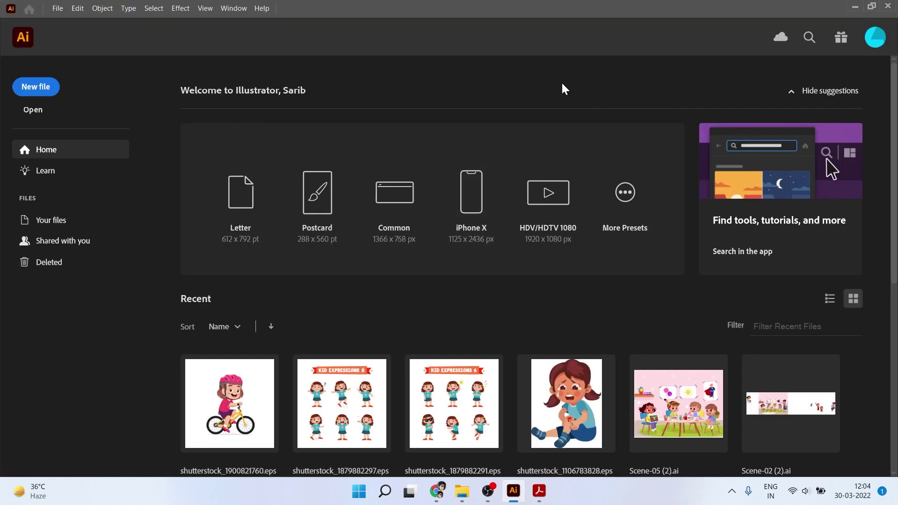
- In Illustrator, create a new document from the Art & Illustration preset, 1920 x 1080 pt
{"action": "left_click", "coordinate": [56, 9]}
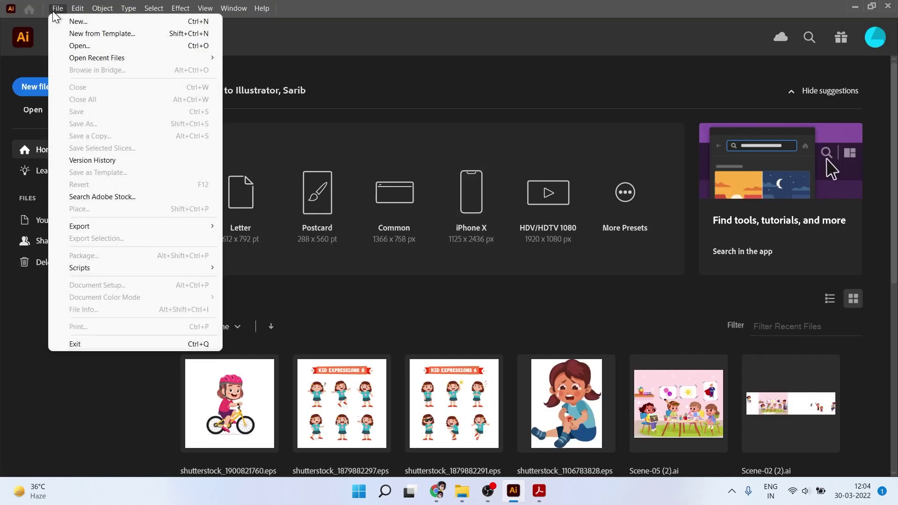
{"action": "left_click", "coordinate": [78, 21]}
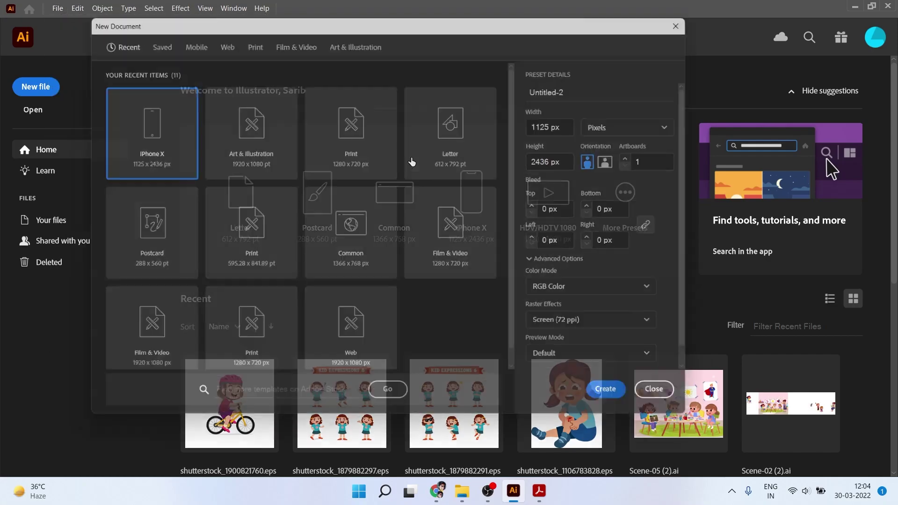
{"action": "left_click", "coordinate": [248, 148]}
{"action": "left_click", "coordinate": [621, 401]}
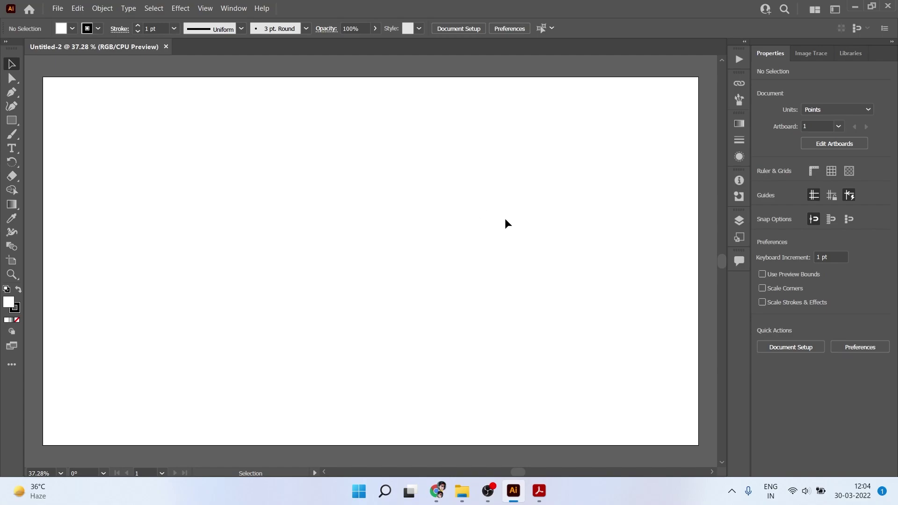
- Bring the photo of the handwritten signatures from File Explorer into the document and position it over the artboard
{"action": "left_click", "coordinate": [460, 500]}
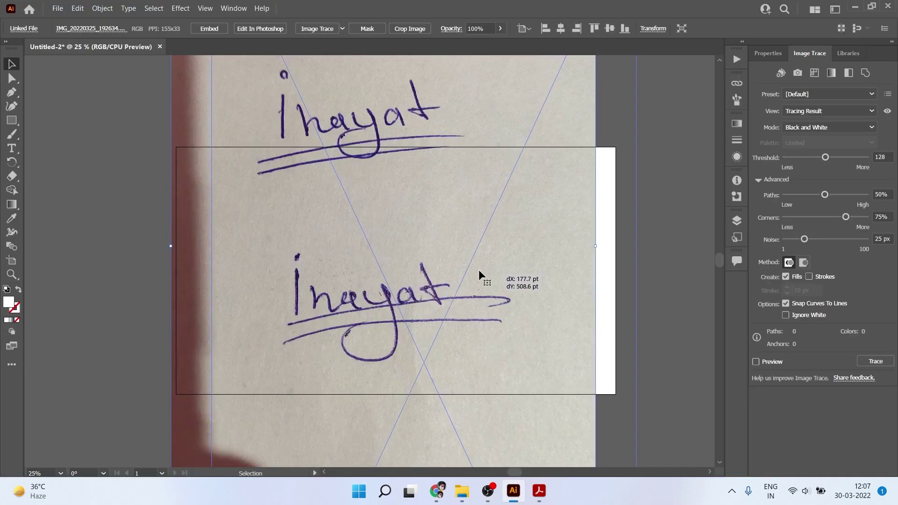
{"action": "left_click_drag", "start_coordinate": [479, 269], "coordinate": [413, 209]}
- Crop the photo tightly around the handwritten signature that has a small loop crossing its double underline
{"action": "right_click", "coordinate": [424, 212]}
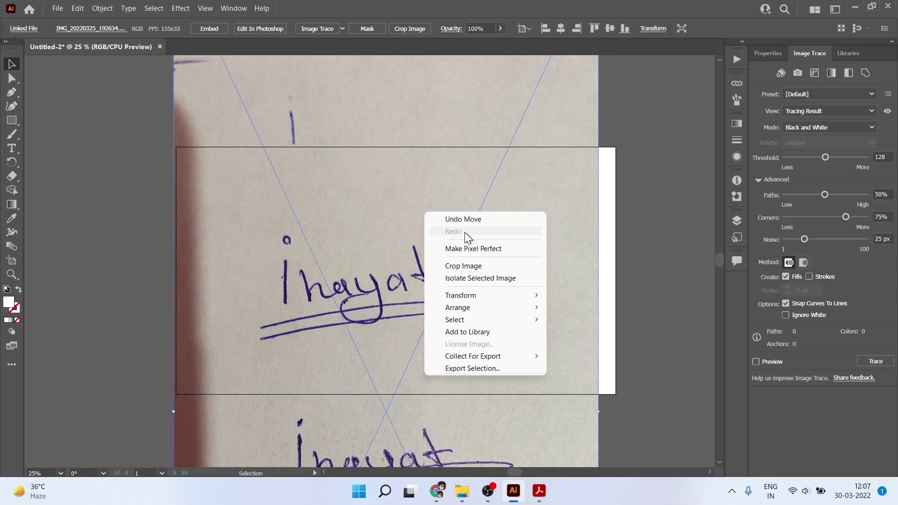
{"action": "left_click", "coordinate": [472, 268]}
{"action": "scroll", "coordinate": [388, 286], "scroll_direction": "down", "scroll_amount": 4}
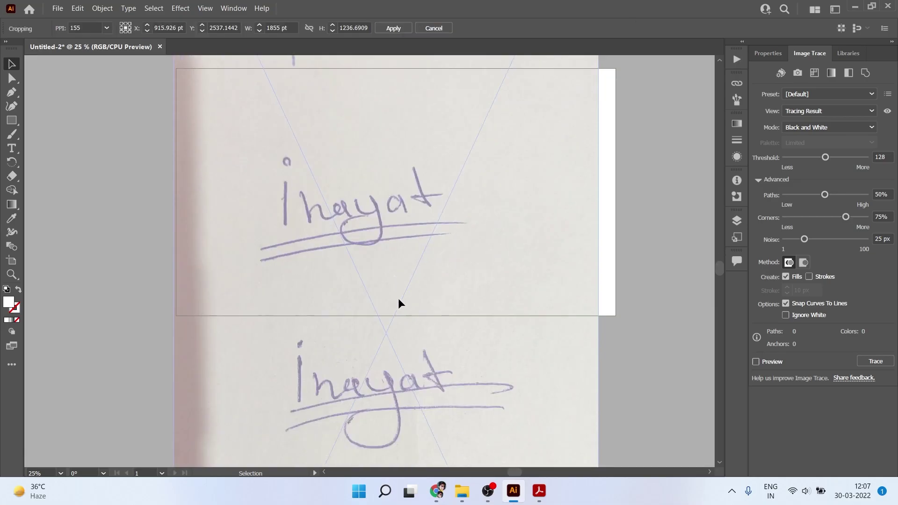
{"action": "scroll", "coordinate": [403, 287], "scroll_direction": "down", "scroll_amount": 2}
{"action": "left_click_drag", "start_coordinate": [407, 412], "coordinate": [414, 218]}
{"action": "left_click_drag", "start_coordinate": [496, 333], "coordinate": [438, 273]}
{"action": "left_click_drag", "start_coordinate": [292, 200], "coordinate": [379, 217]}
{"action": "key", "text": "Return"}
{"action": "scroll", "coordinate": [409, 244], "scroll_direction": "up", "scroll_amount": 2}
{"action": "left_click", "coordinate": [591, 196]}
- Select the cropped signature image and switch the workspace to Tracing
{"action": "left_click", "coordinate": [452, 210]}
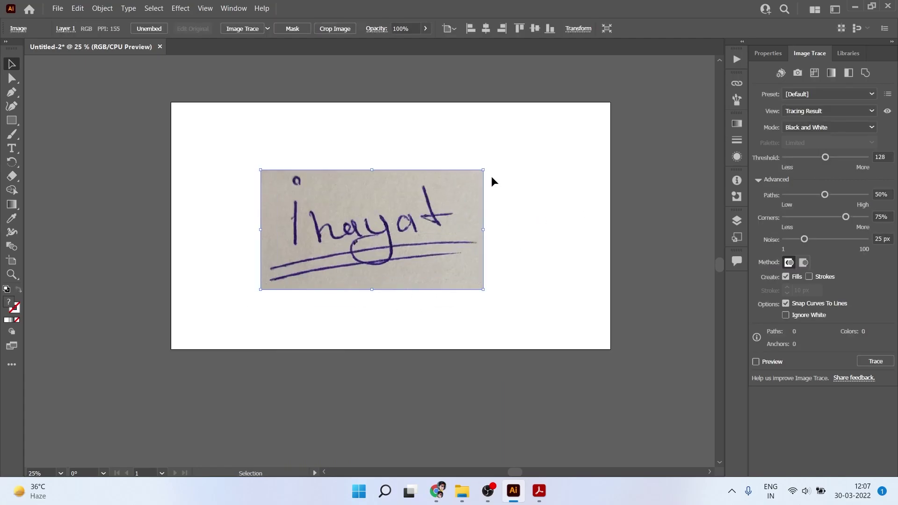
{"action": "left_click", "coordinate": [233, 9]}
{"action": "mouse_move", "coordinate": [305, 61]}
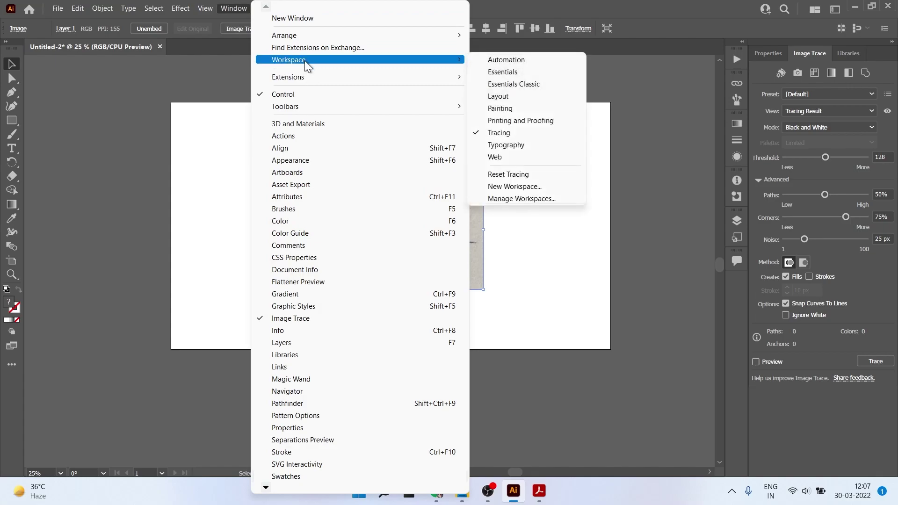
{"action": "left_click", "coordinate": [557, 131]}
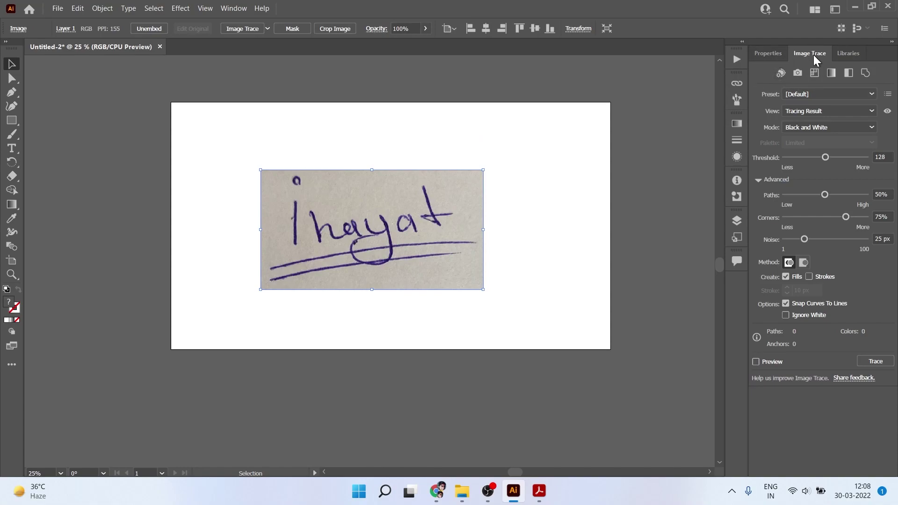
- Trace the cropped signature with the Black and White Logo preset
{"action": "left_click", "coordinate": [806, 92]}
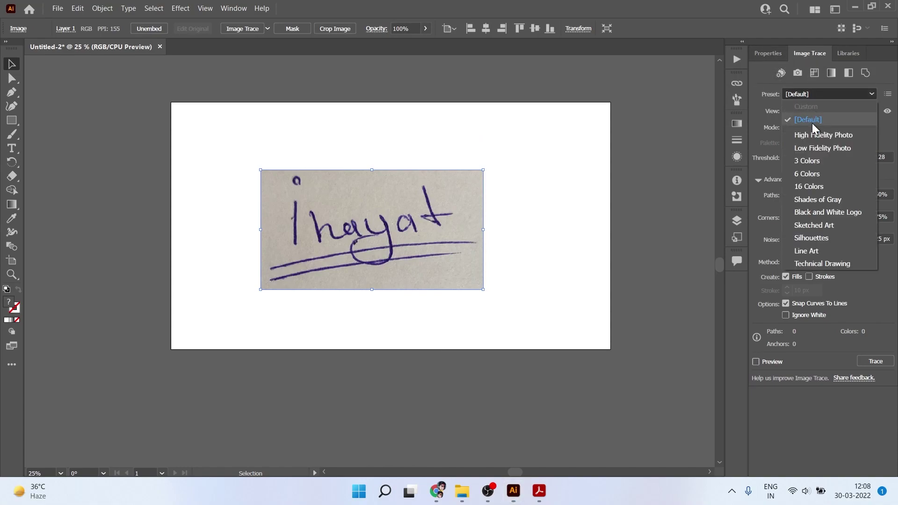
{"action": "left_click", "coordinate": [846, 214]}
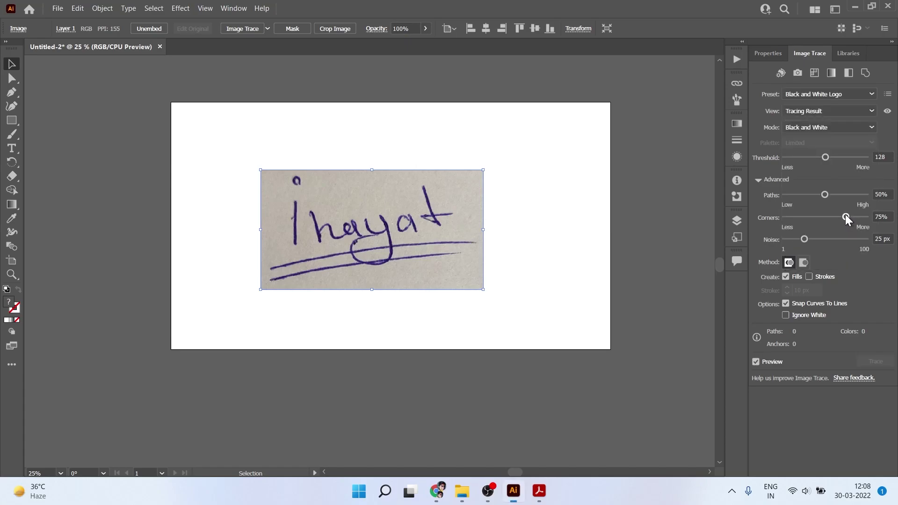
{"action": "left_click", "coordinate": [530, 217]}
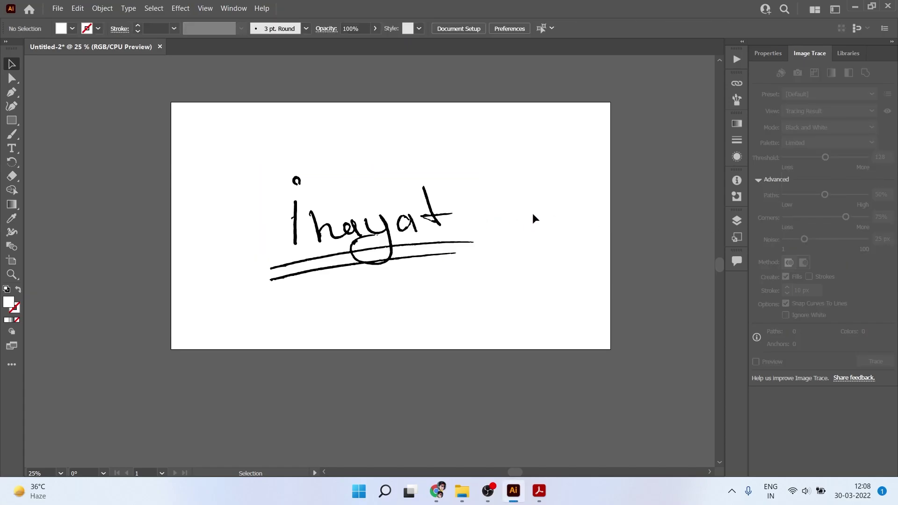
- Examine the line quality of the traced signature up close
{"action": "left_click", "coordinate": [481, 201]}
{"action": "key", "text": "ctrl+plus"}
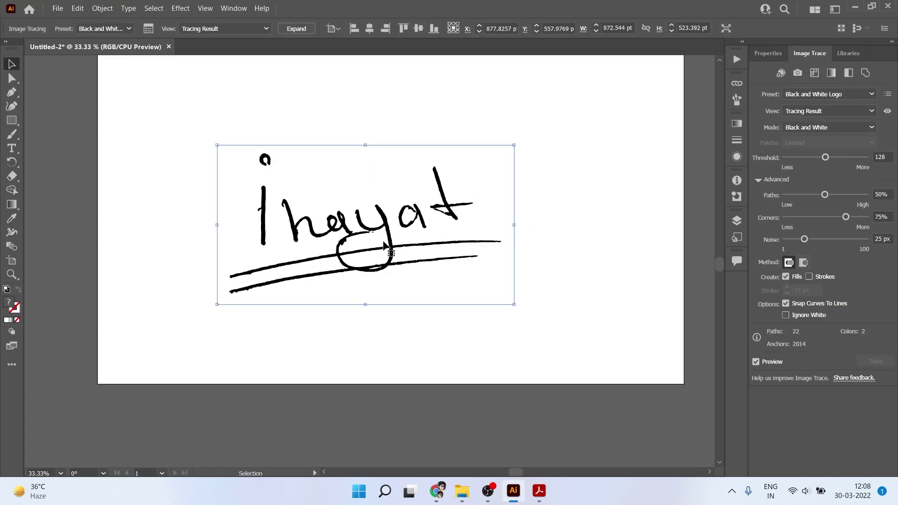
{"action": "left_click", "coordinate": [530, 230]}
{"action": "key", "text": "ctrl+plus"}
{"action": "key", "text": "ctrl+plus"}
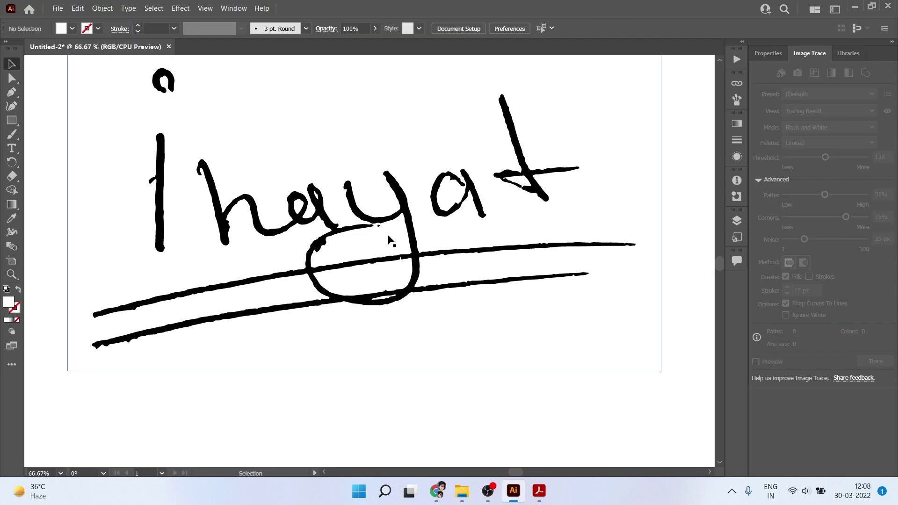
{"action": "key", "text": "ctrl+minus"}
{"action": "left_click", "coordinate": [511, 238]}
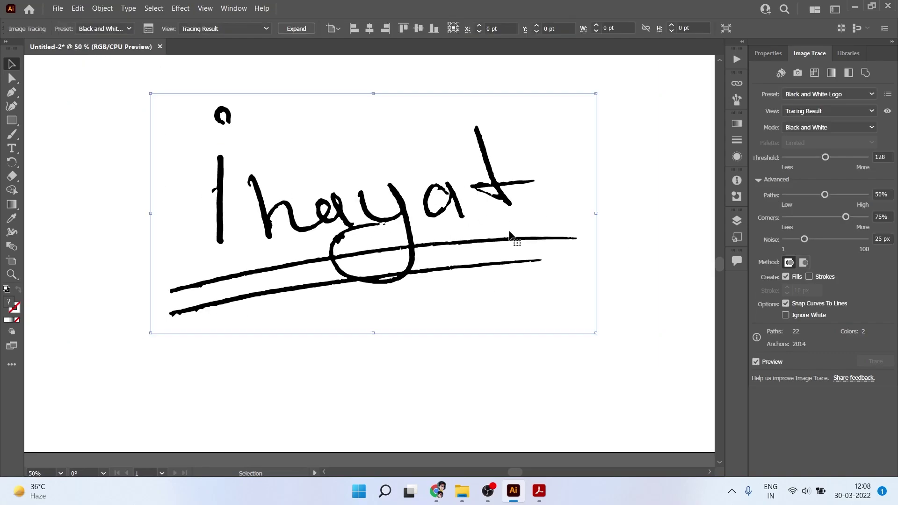
{"action": "left_click", "coordinate": [630, 187]}
- Adjust the signature's tracing to Threshold 133, Paths 16%, Corners 0% and Noise 81 px
{"action": "left_click", "coordinate": [506, 186]}
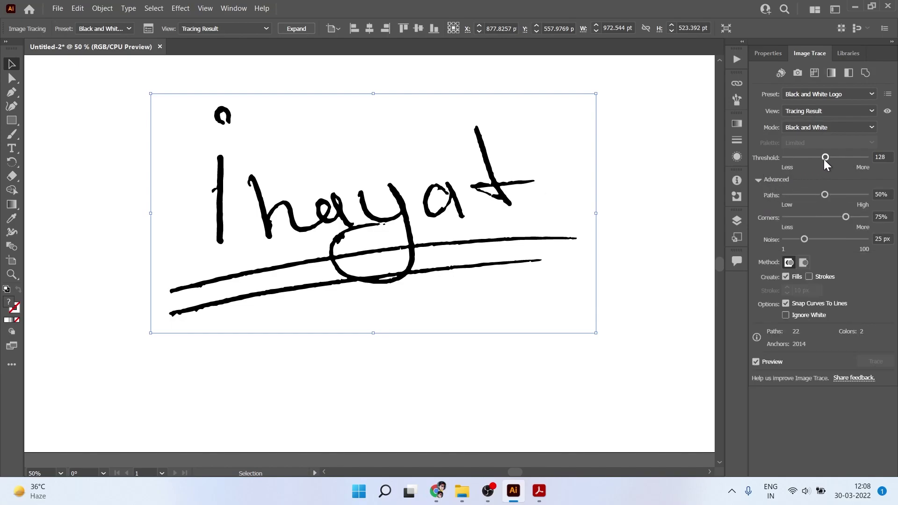
{"action": "left_click_drag", "start_coordinate": [824, 157], "coordinate": [835, 157]}
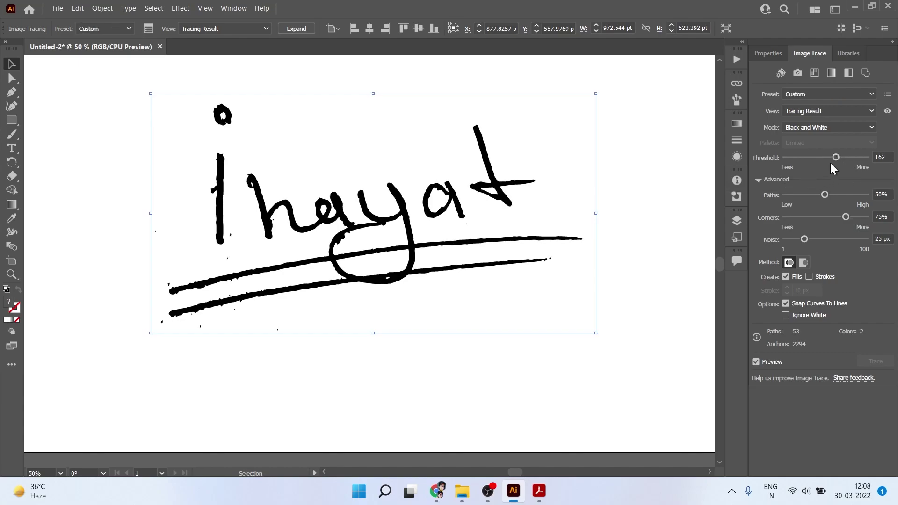
{"action": "left_click_drag", "start_coordinate": [836, 159], "coordinate": [827, 157]}
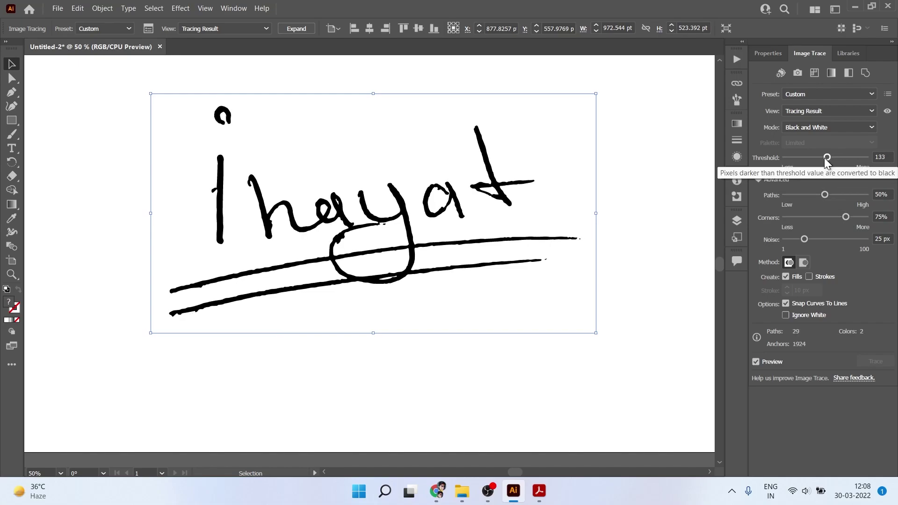
{"action": "mouse_move", "coordinate": [825, 194]}
{"action": "left_mouse_down"}
{"action": "mouse_move", "coordinate": [855, 194]}
{"action": "mouse_move", "coordinate": [797, 195]}
{"action": "left_mouse_up"}
{"action": "left_click_drag", "start_coordinate": [804, 239], "coordinate": [848, 239]}
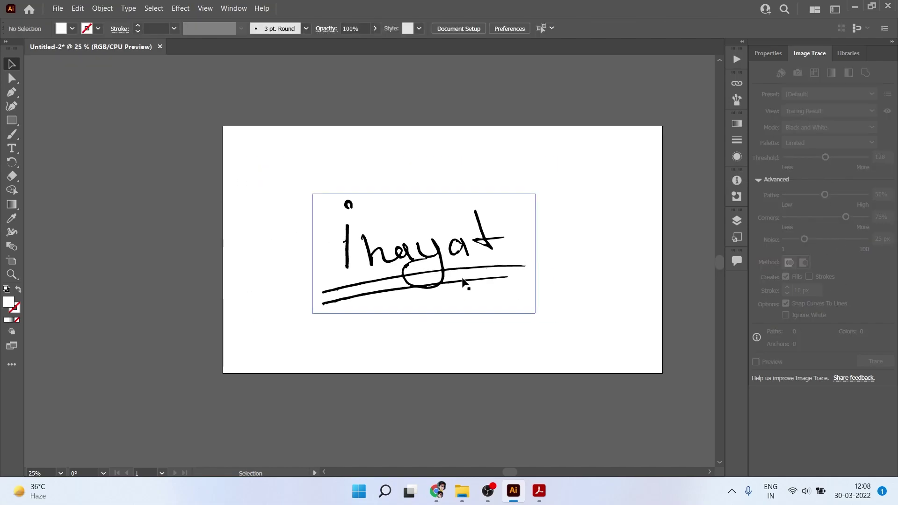
{"action": "scroll", "coordinate": [433, 268], "scroll_direction": "up", "scroll_amount": 1}
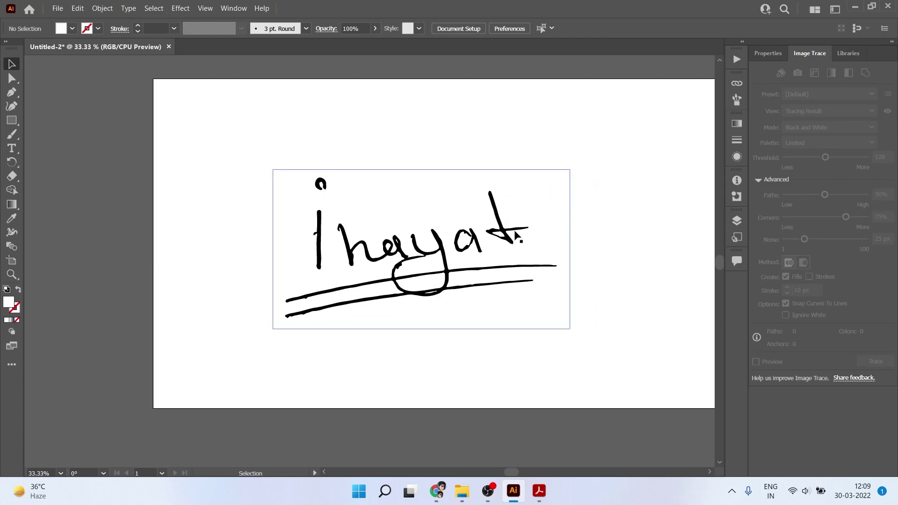
- Check the stray spur on the first letter's stem and expand the tracing into editable paths
{"action": "left_click", "coordinate": [435, 257]}
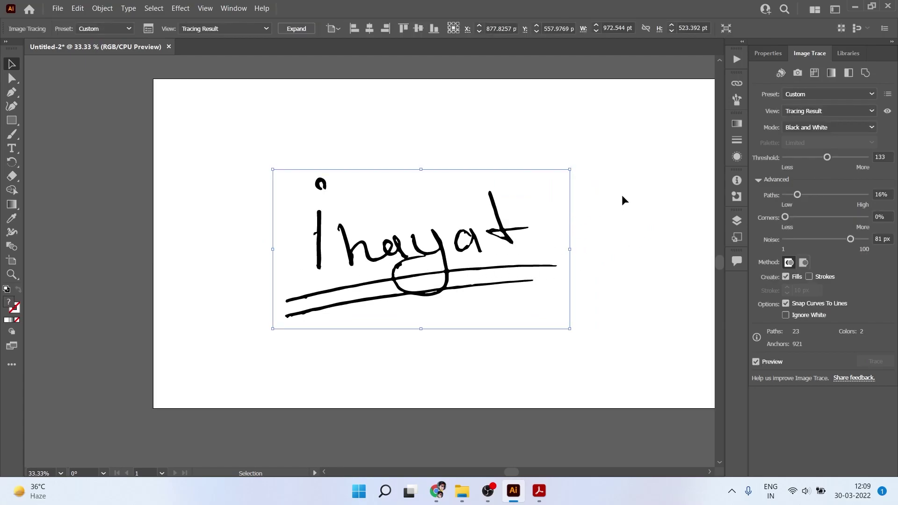
{"action": "scroll", "coordinate": [290, 231], "scroll_direction": "up", "scroll_amount": 7}
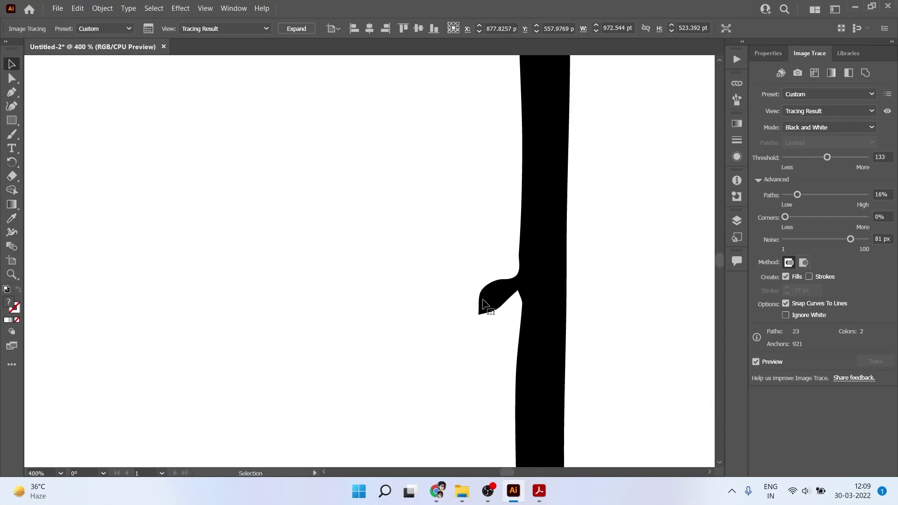
{"action": "scroll", "coordinate": [505, 302], "scroll_direction": "down", "scroll_amount": 8}
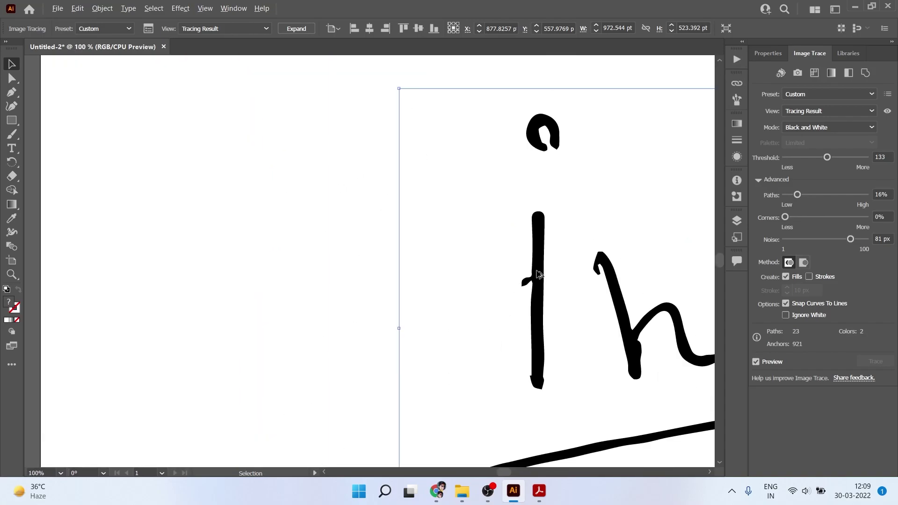
{"action": "key", "text": "ctrl+shift+a"}
{"action": "left_click", "coordinate": [489, 208]}
{"action": "left_click", "coordinate": [764, 57]}
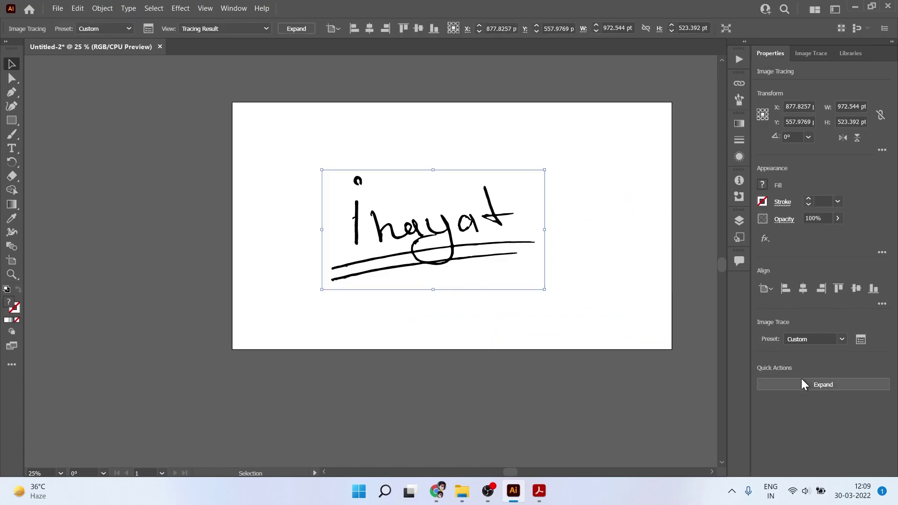
{"action": "left_click", "coordinate": [827, 384]}
- Try to move the expanded signature group and undo the move
{"action": "scroll", "coordinate": [369, 251], "scroll_direction": "up", "scroll_amount": 4}
{"action": "left_click", "coordinate": [170, 142]}
{"action": "scroll", "coordinate": [281, 171], "scroll_direction": "down", "scroll_amount": 3}
{"action": "left_click_drag", "start_coordinate": [252, 162], "coordinate": [154, 239]}
{"action": "key", "text": "ctrl+z"}
{"action": "key", "text": "v"}
- Ungroup the expanded signature and delete its white background compound path
{"action": "right_click", "coordinate": [377, 117]}
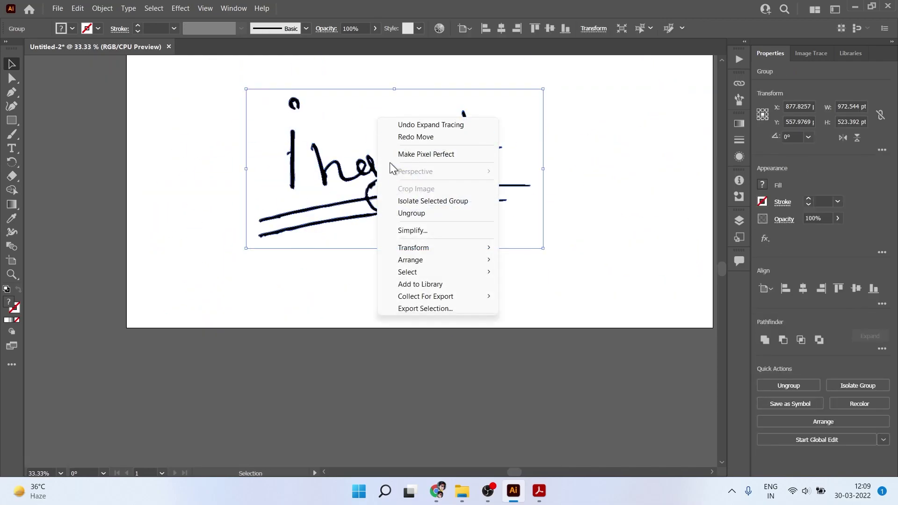
{"action": "left_click", "coordinate": [405, 216]}
{"action": "left_click", "coordinate": [428, 272]}
{"action": "left_click_drag", "start_coordinate": [510, 231], "coordinate": [292, 278]}
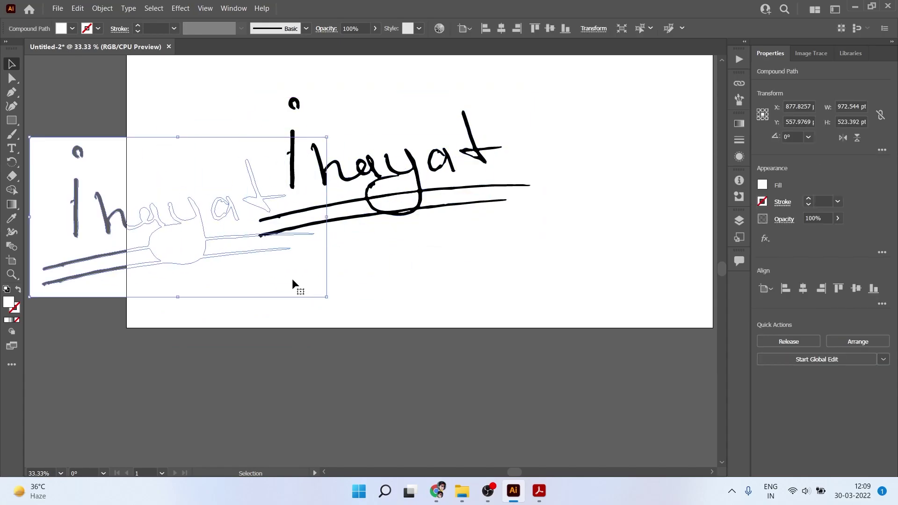
{"action": "key", "text": "Delete"}
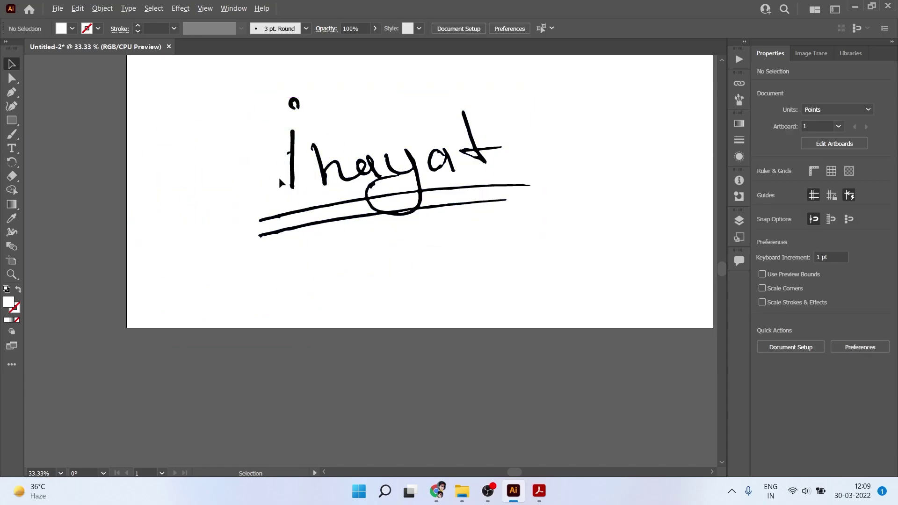
- Delete the anchor points that form the stray spur on the first letter's vertical stem
{"action": "scroll", "coordinate": [290, 151], "scroll_direction": "up", "scroll_amount": 3}
{"action": "scroll", "coordinate": [290, 154], "scroll_direction": "up", "scroll_amount": 8}
{"action": "left_click", "coordinate": [287, 126]}
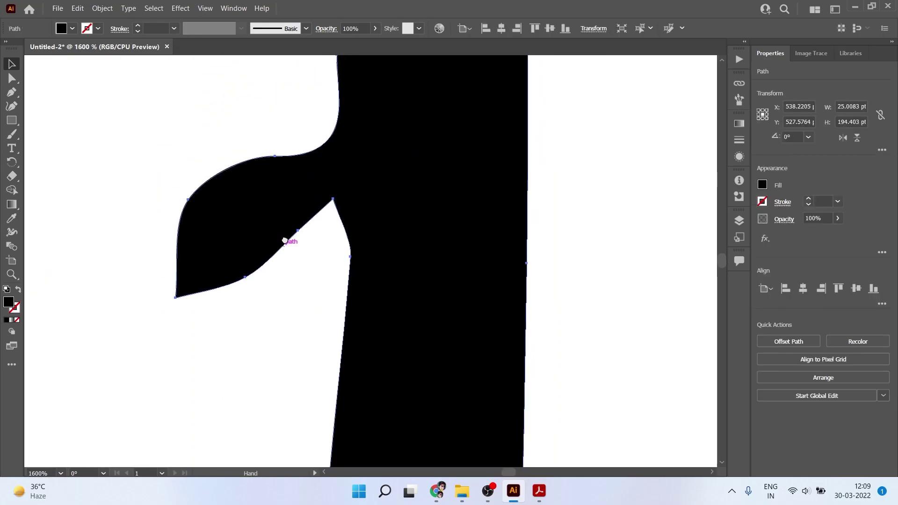
{"action": "left_click", "coordinate": [14, 80]}
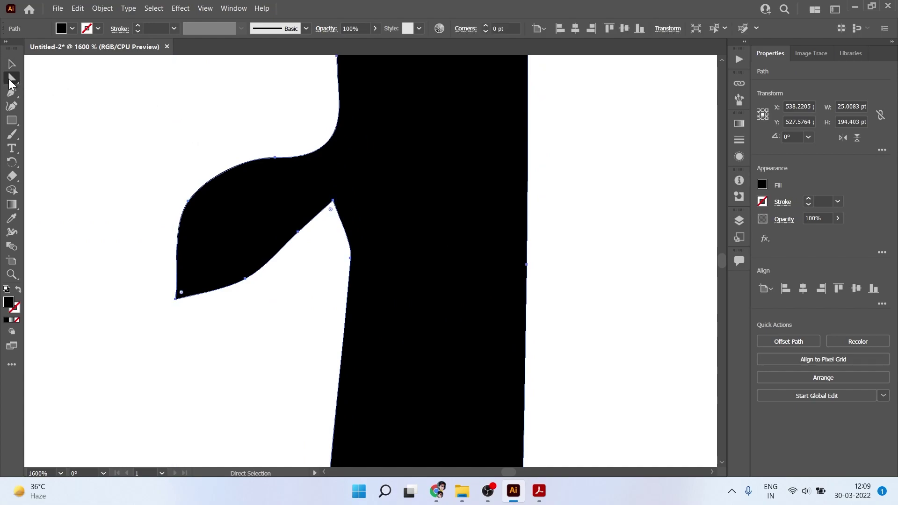
{"action": "left_click_drag", "start_coordinate": [129, 123], "coordinate": [308, 377]}
{"action": "key", "text": "Delete"}
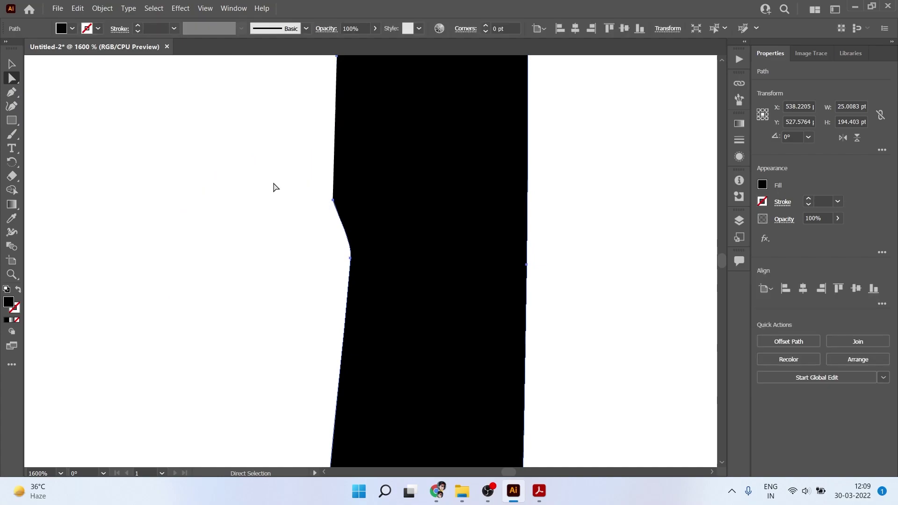
{"action": "scroll", "coordinate": [391, 226], "scroll_direction": "down", "scroll_amount": 8}
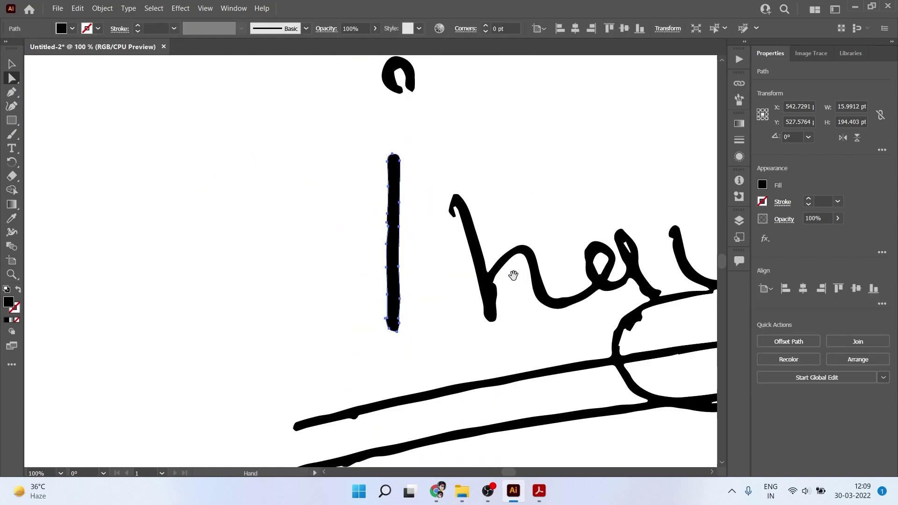
{"action": "left_click_drag", "start_coordinate": [619, 410], "coordinate": [361, 267]}
{"action": "left_click_drag", "start_coordinate": [502, 77], "coordinate": [551, 131]}
{"action": "scroll", "coordinate": [444, 230], "scroll_direction": "down", "scroll_amount": 2}
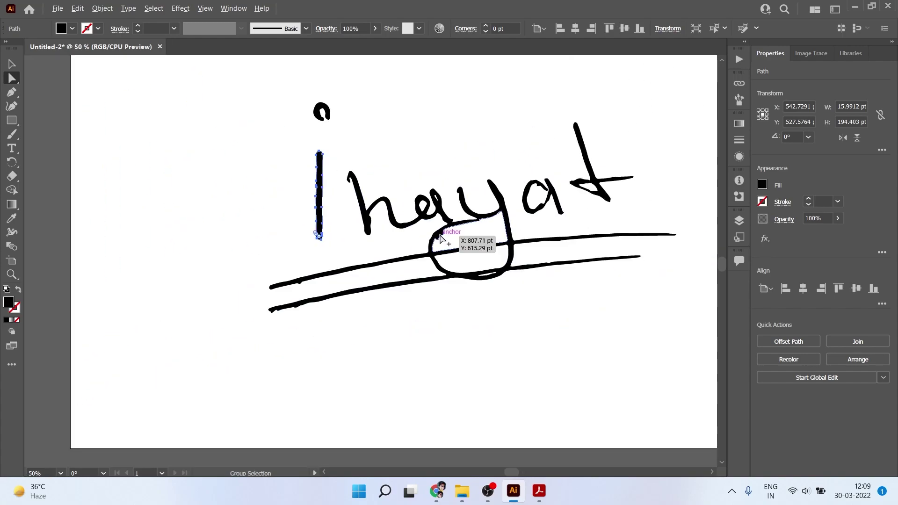
{"action": "left_click", "coordinate": [457, 386]}
- Select all the signature's paths and move them to about X 929.5 pt, Y 517.5 pt on the artboard
{"action": "key", "text": "v"}
{"action": "scroll", "coordinate": [453, 248], "scroll_direction": "down", "scroll_amount": 2}
{"action": "left_click_drag", "start_coordinate": [512, 211], "coordinate": [344, 252]}
{"action": "left_click_drag", "start_coordinate": [132, 195], "coordinate": [412, 353]}
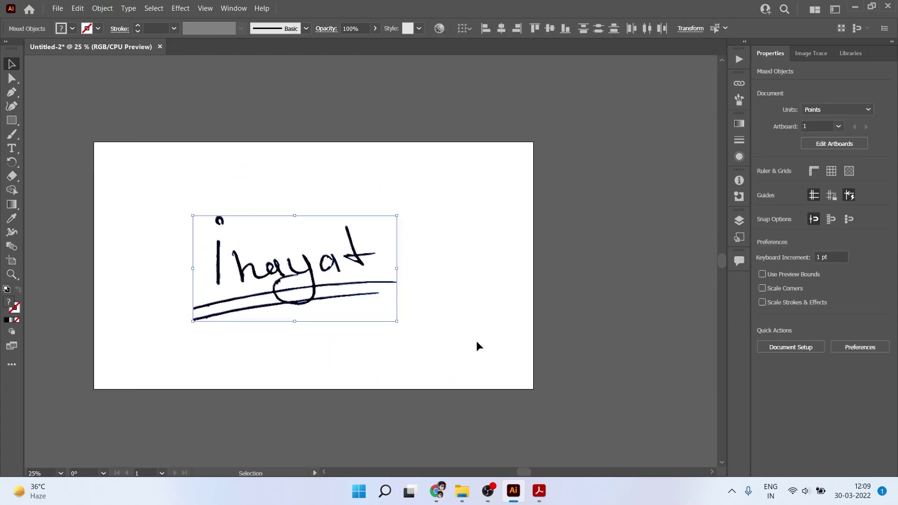
{"action": "mouse_move", "coordinate": [346, 257]}
{"action": "left_mouse_down"}
{"action": "mouse_move", "coordinate": [379, 247]}
{"action": "mouse_move", "coordinate": [357, 248]}
{"action": "left_mouse_up"}
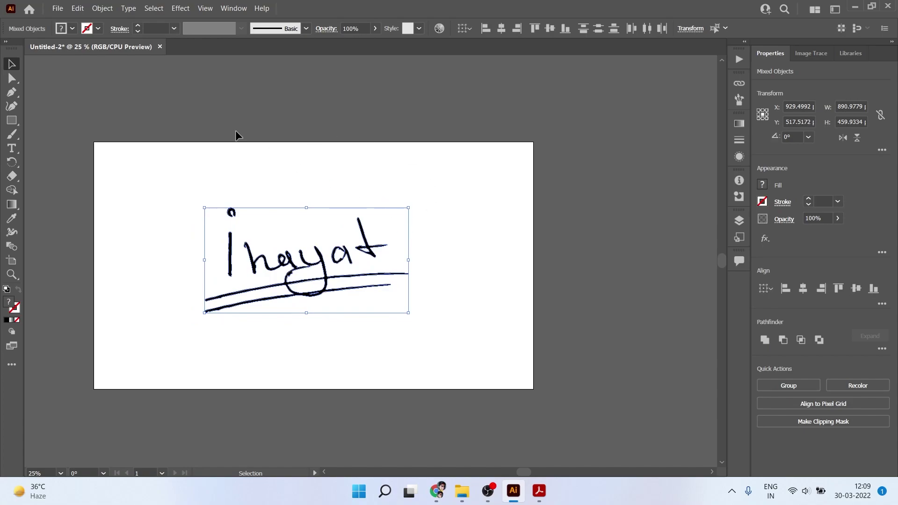
{"action": "left_click", "coordinate": [57, 8]}
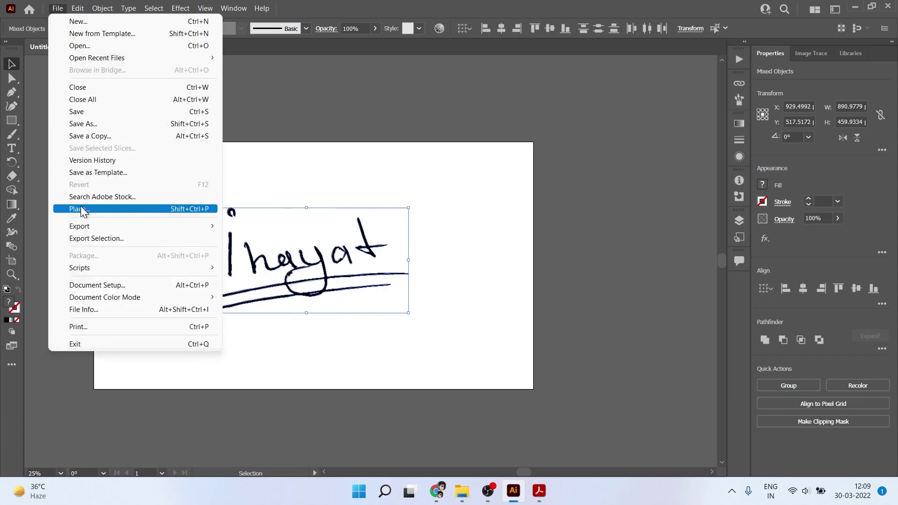
{"action": "mouse_move", "coordinate": [206, 226]}
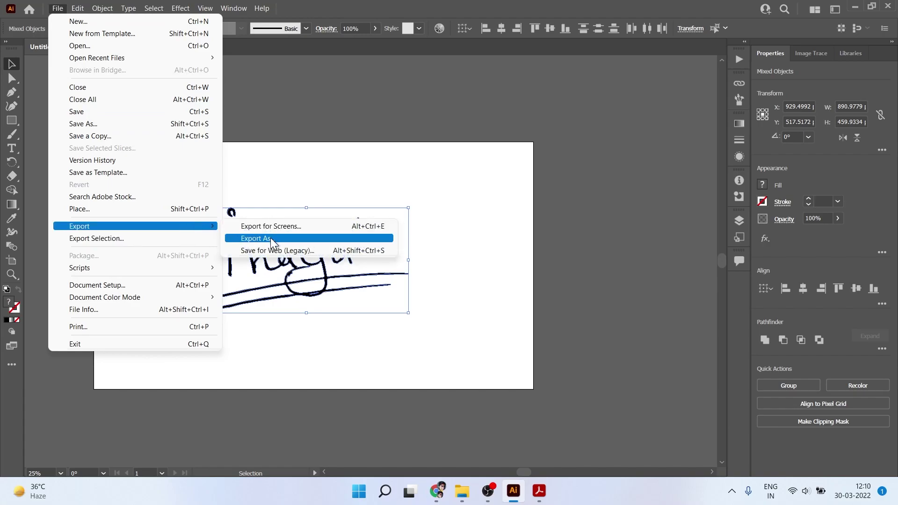
{"action": "left_click", "coordinate": [270, 238]}
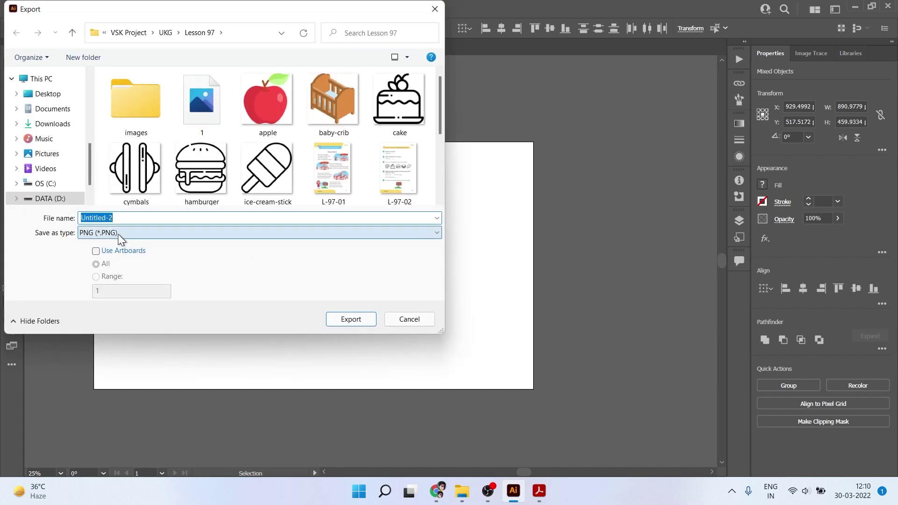
{"action": "left_click", "coordinate": [120, 233]}
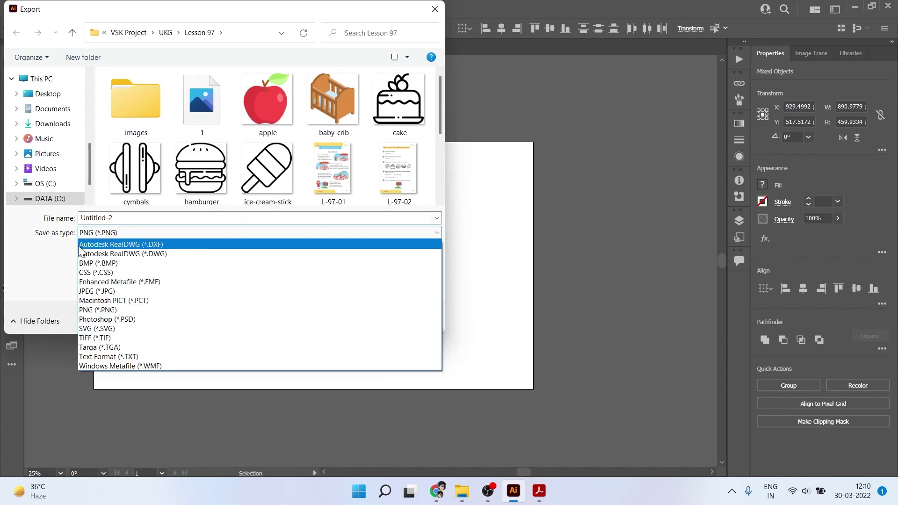
{"action": "left_click", "coordinate": [62, 276]}
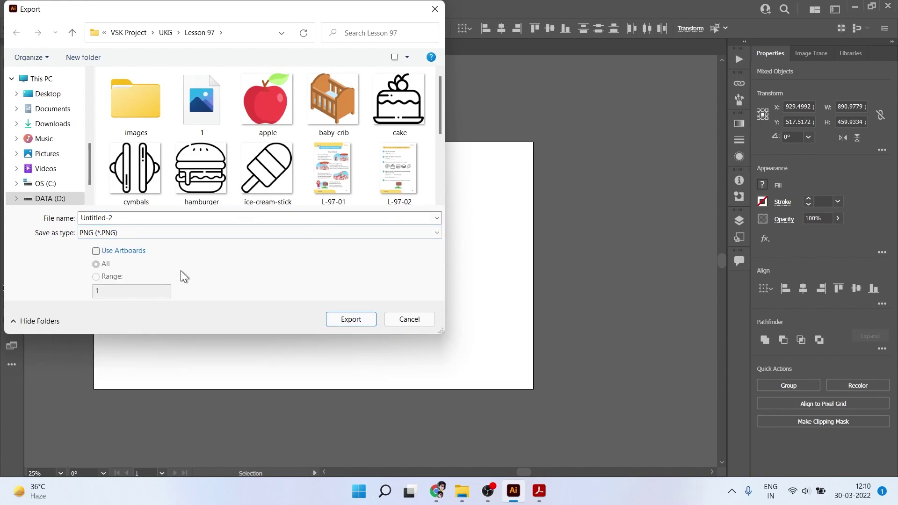
{"action": "left_click", "coordinate": [410, 320]}
- Select all the paths of the vector signature on the artboard and copy them
{"action": "left_click", "coordinate": [476, 282]}
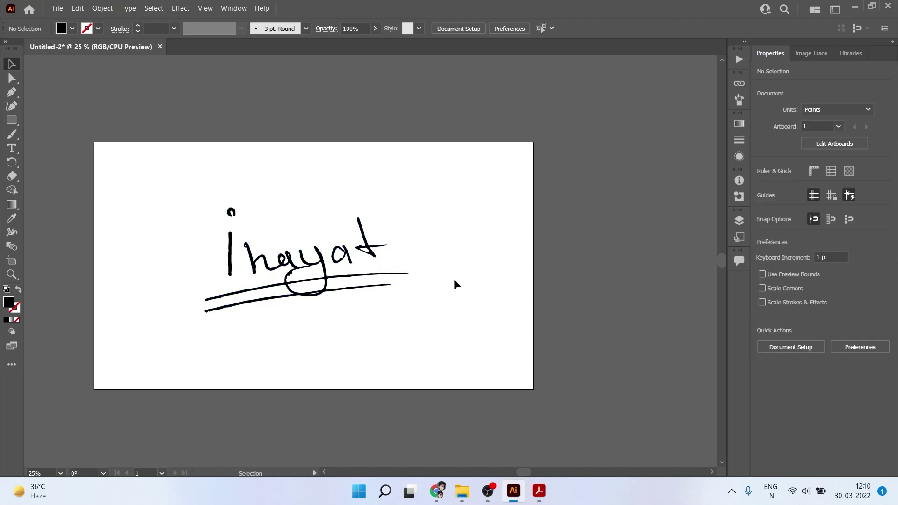
{"action": "left_click_drag", "start_coordinate": [169, 176], "coordinate": [484, 327]}
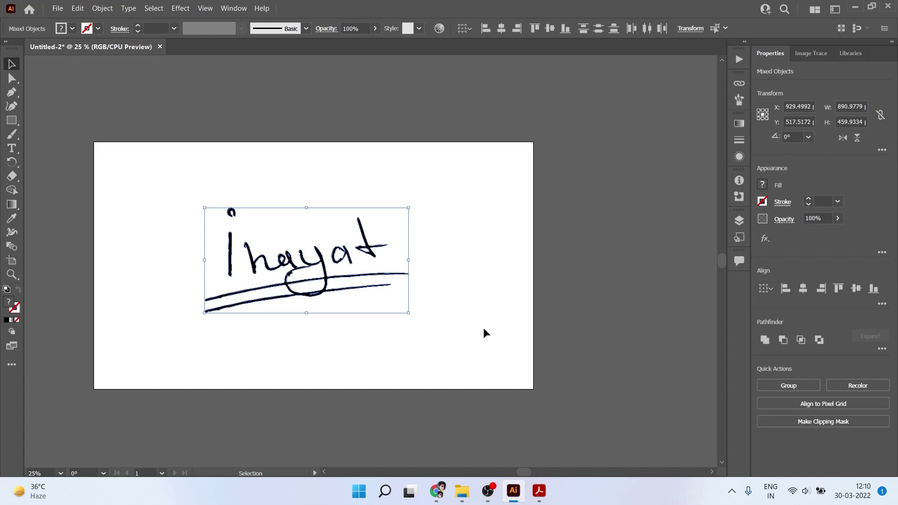
{"action": "key", "text": "a"}
{"action": "key", "text": "v"}
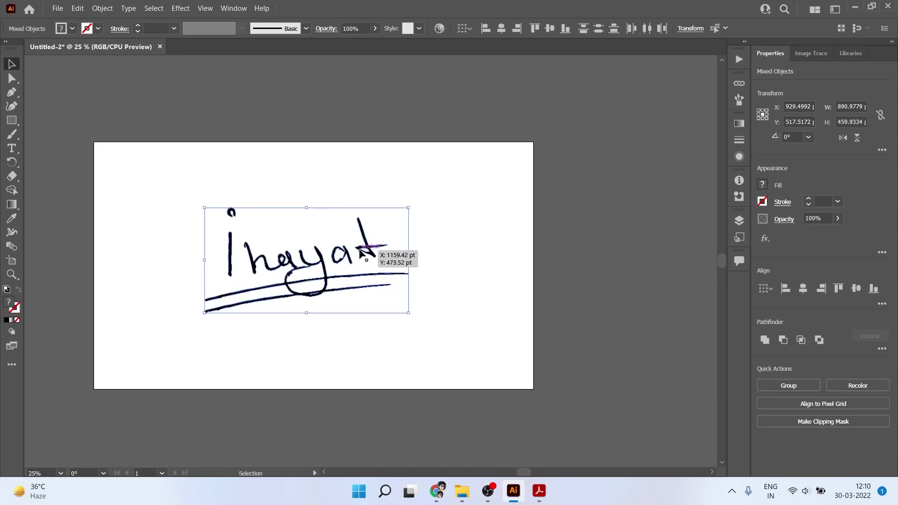
{"action": "key", "text": "a"}
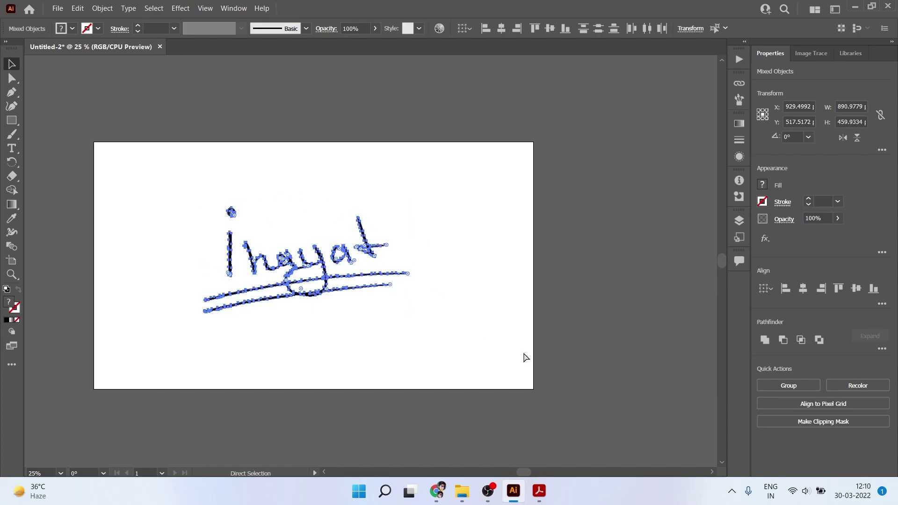
{"action": "key", "text": "v"}
- Switch to Acrobat and delete the existing signature from the first contractor block of the roofing contract
{"action": "left_click", "coordinate": [539, 491]}
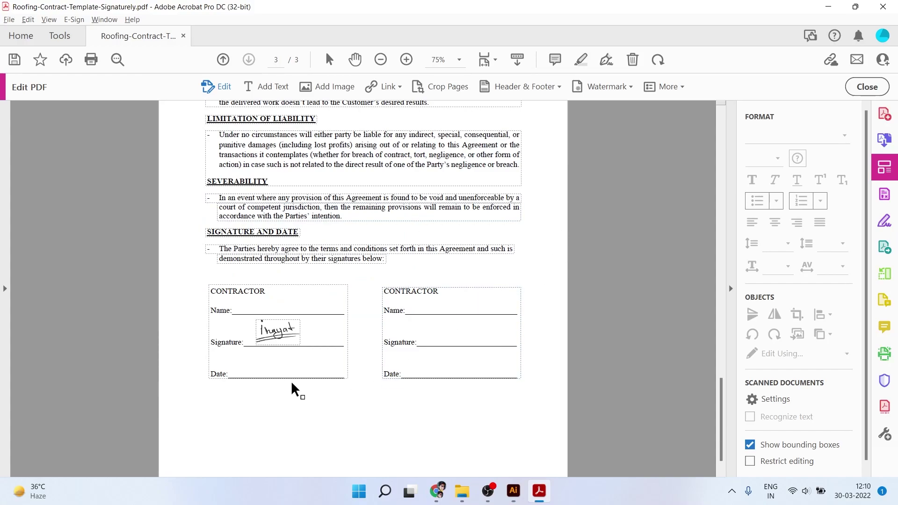
{"action": "left_click", "coordinate": [293, 327]}
{"action": "key", "text": "Delete"}
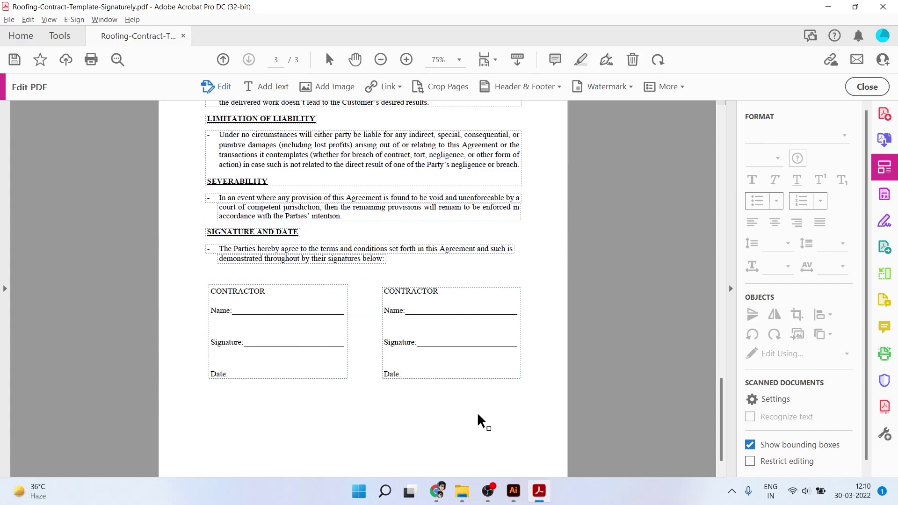
- Paste the copied signature into the contract, scale it down proportionally and place it on the first contractor block's Signature line
{"action": "scroll", "coordinate": [526, 372], "scroll_direction": "down", "scroll_amount": 1}
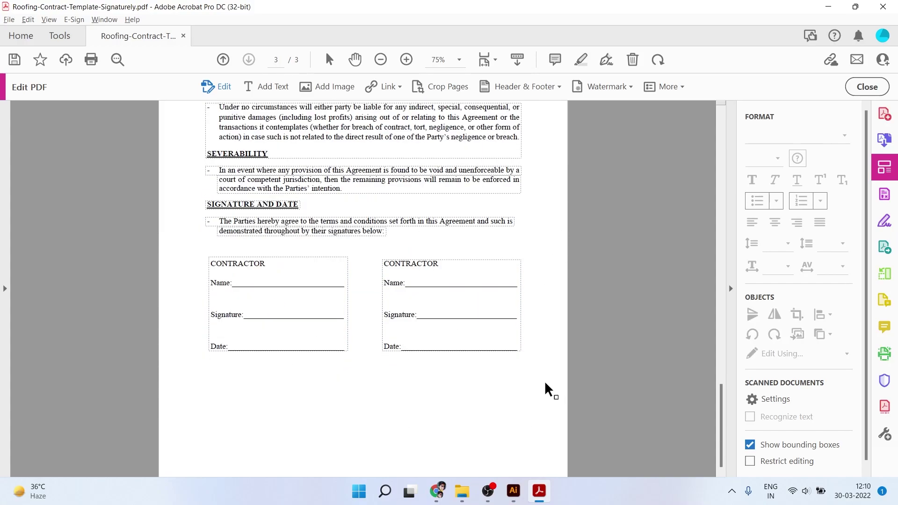
{"action": "key", "text": "ctrl+v"}
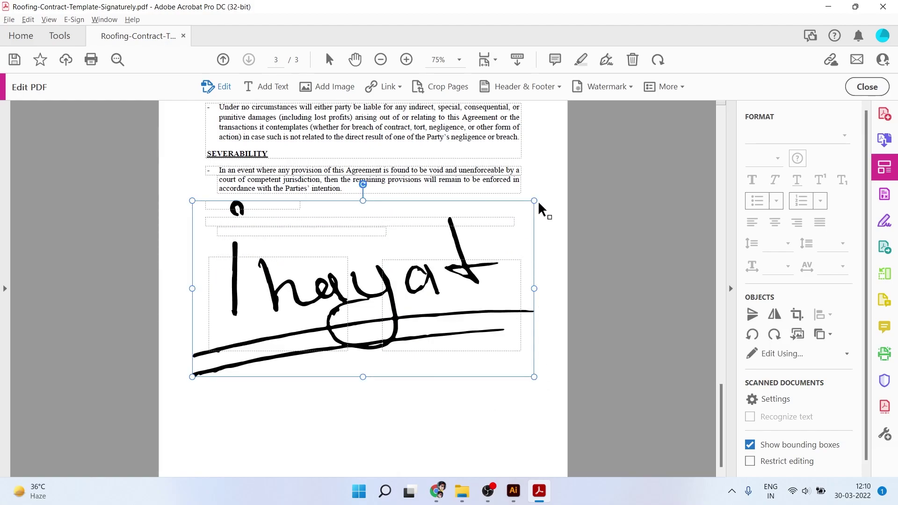
{"action": "left_click_drag", "start_coordinate": [533, 201], "coordinate": [320, 311]}
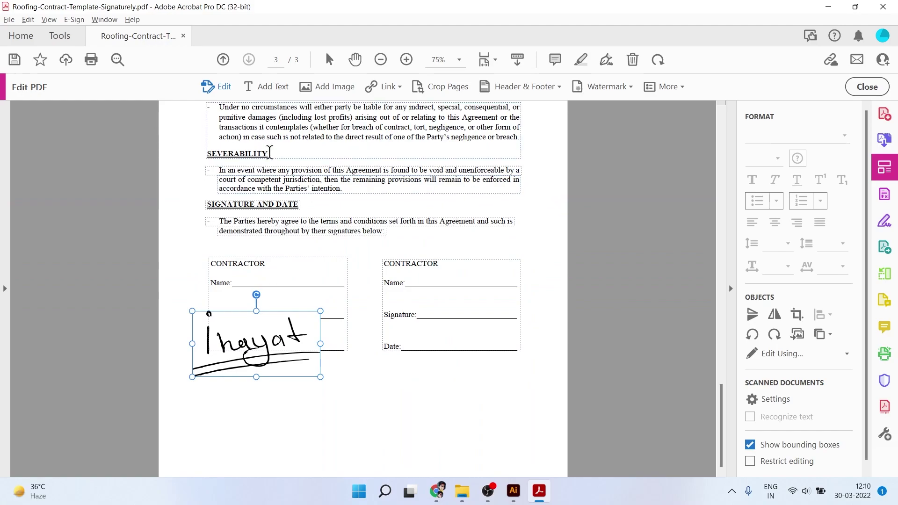
{"action": "mouse_move", "coordinate": [298, 335]}
{"action": "left_mouse_down"}
{"action": "mouse_move", "coordinate": [379, 399]}
{"action": "mouse_move", "coordinate": [475, 426]}
{"action": "mouse_move", "coordinate": [545, 398]}
{"action": "mouse_move", "coordinate": [480, 423]}
{"action": "mouse_move", "coordinate": [531, 452]}
{"action": "mouse_move", "coordinate": [532, 187]}
{"action": "mouse_move", "coordinate": [290, 335]}
{"action": "mouse_move", "coordinate": [316, 293]}
{"action": "mouse_move", "coordinate": [294, 300]}
{"action": "left_mouse_up"}
{"action": "left_click", "coordinate": [327, 386]}
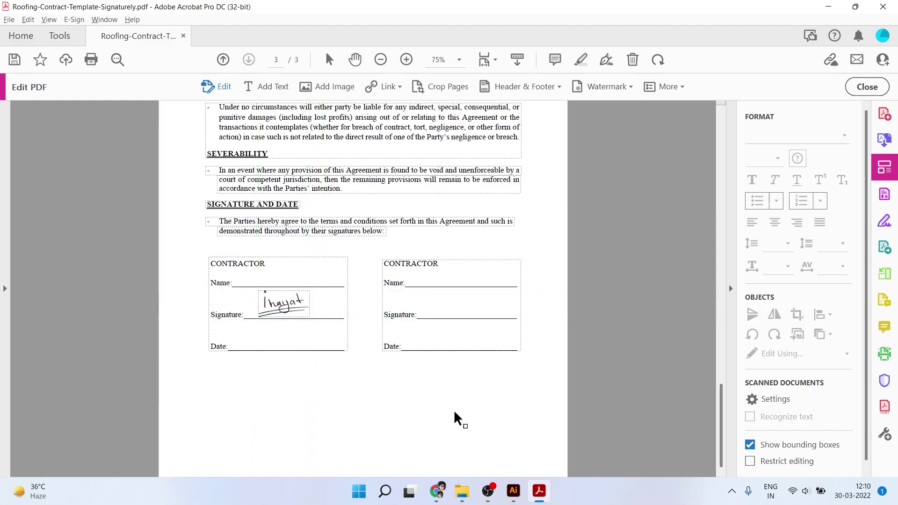